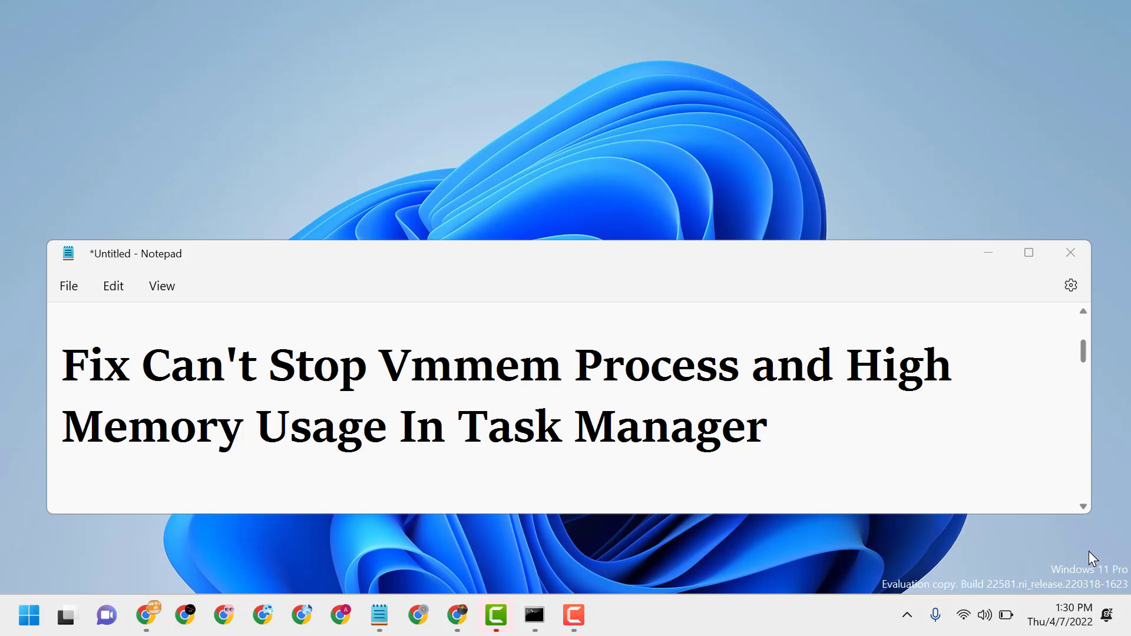
- Search the Start menu for 'powe' and bring up Windows PowerShell's administrator launch options
left_click(988, 252)
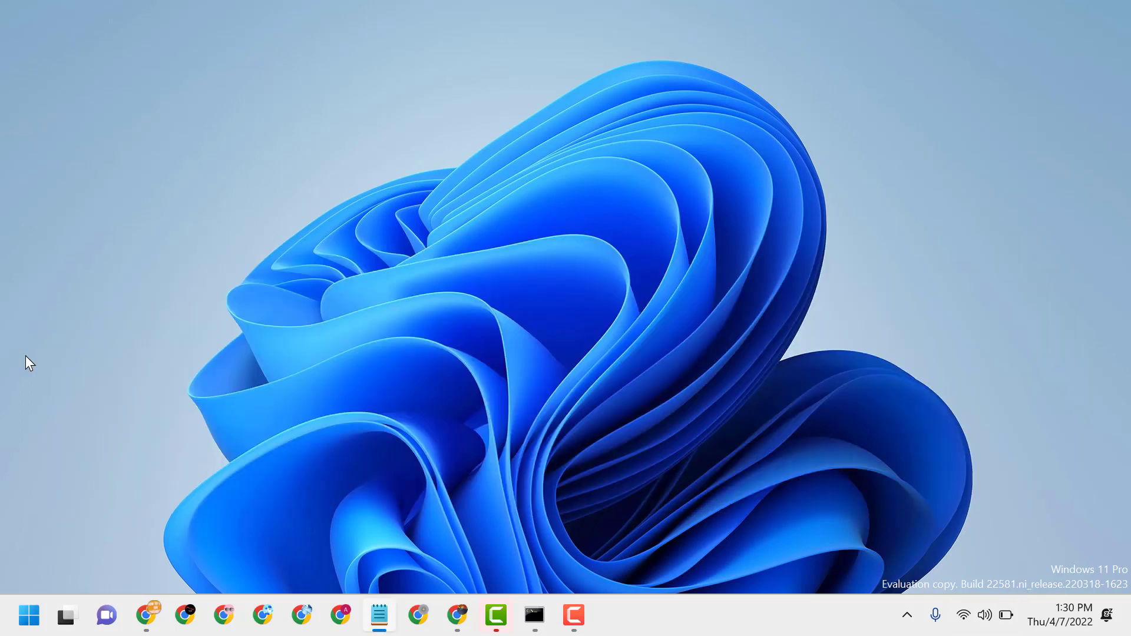
left_click(28, 615)
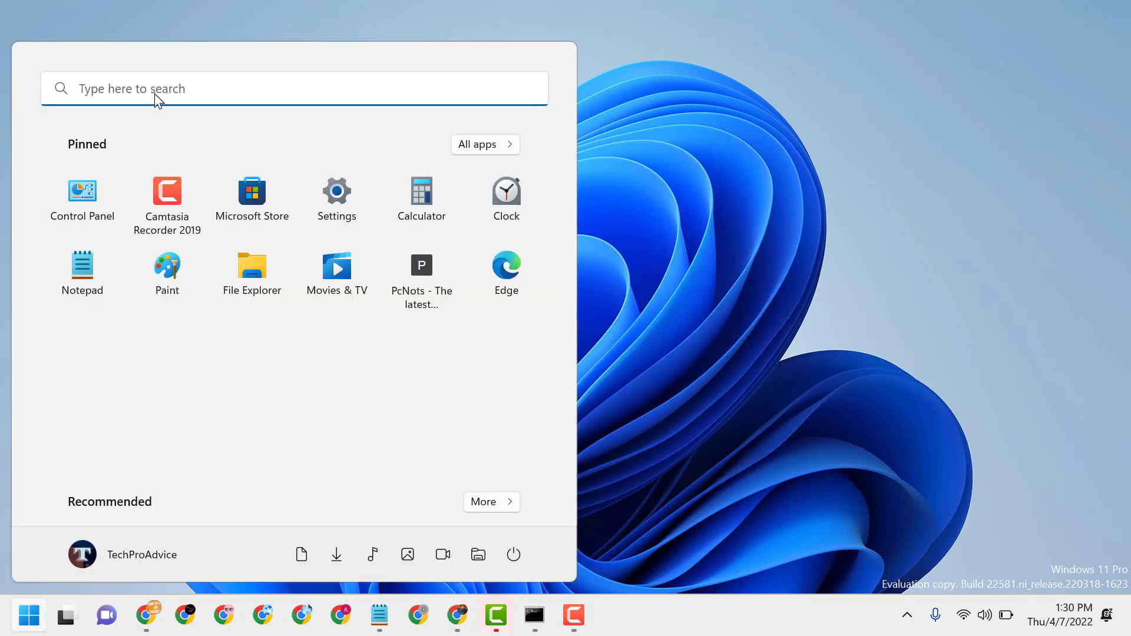
key("Escape")
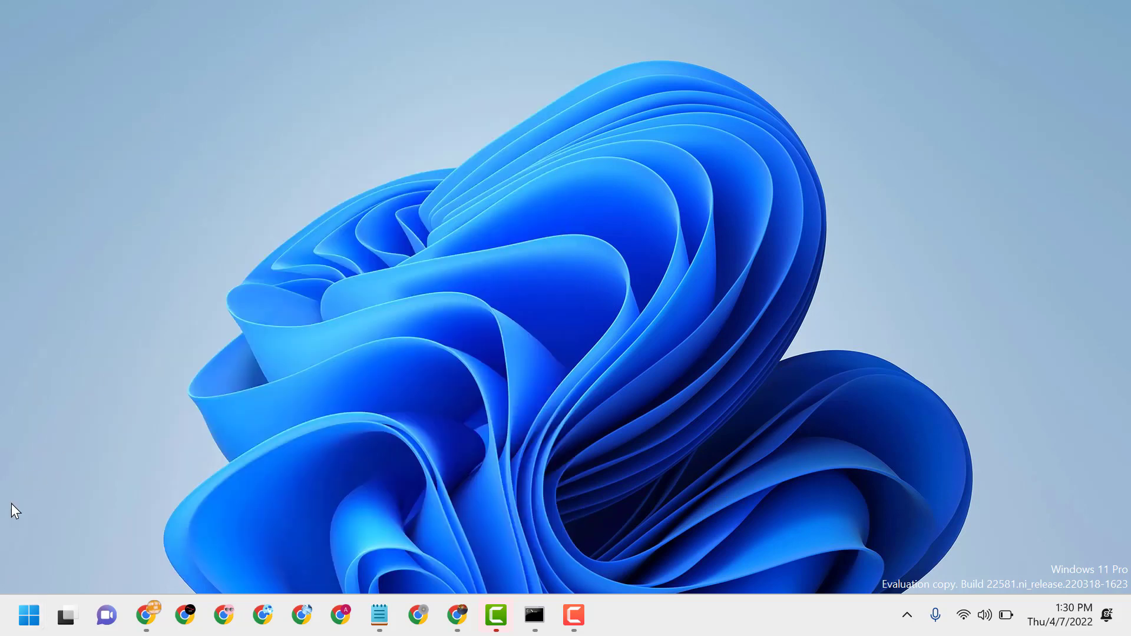
left_click(32, 619)
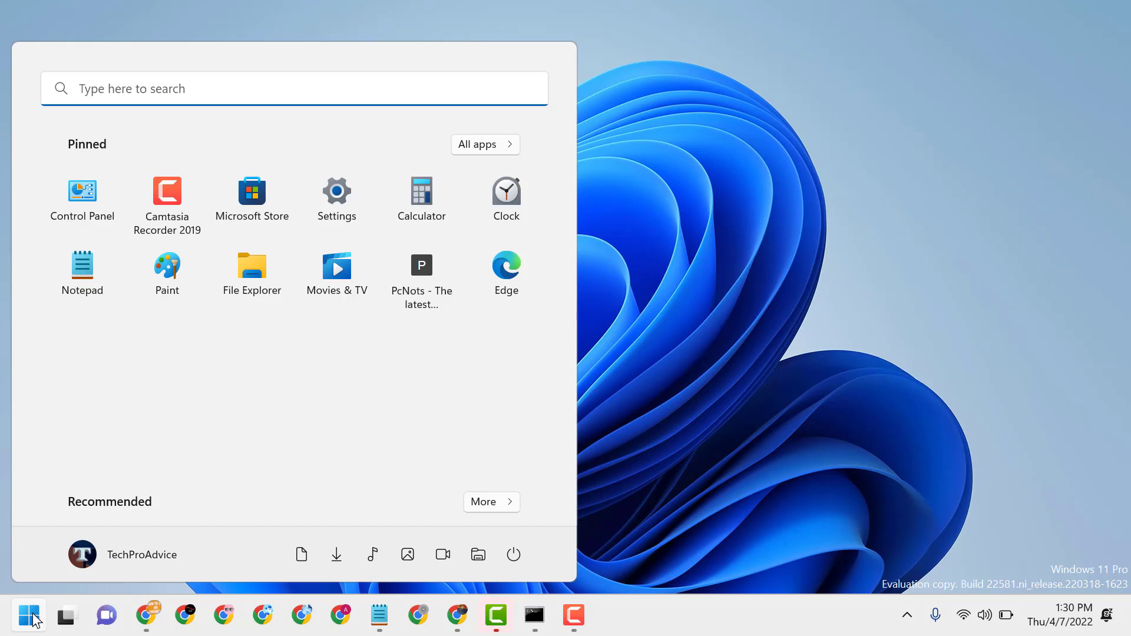
left_click(243, 82)
type("power")
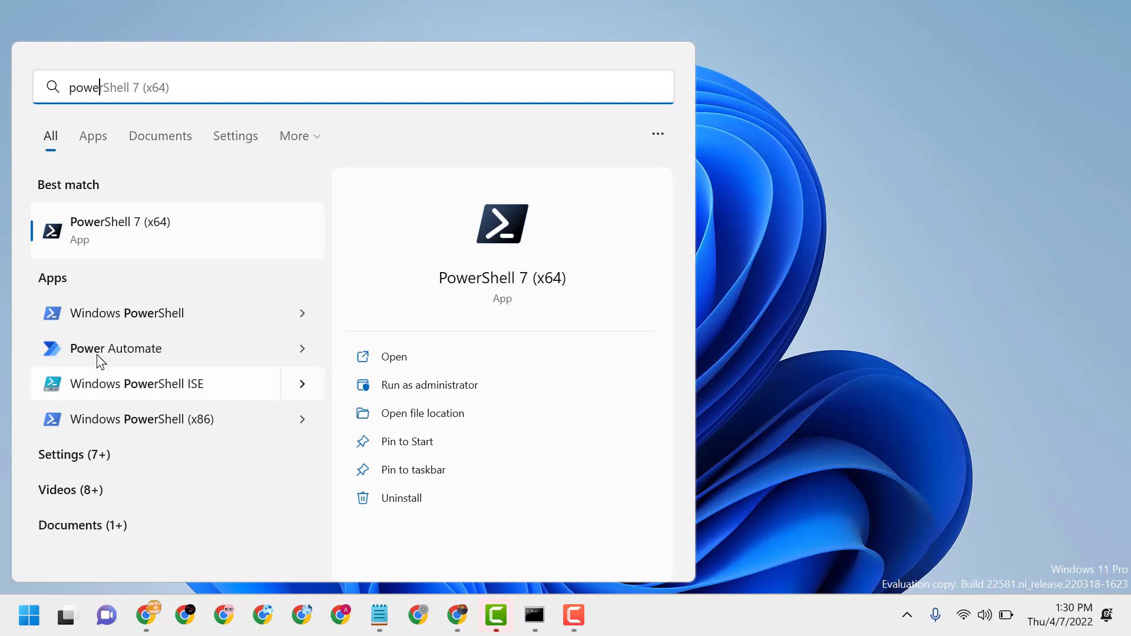
right_click(115, 317)
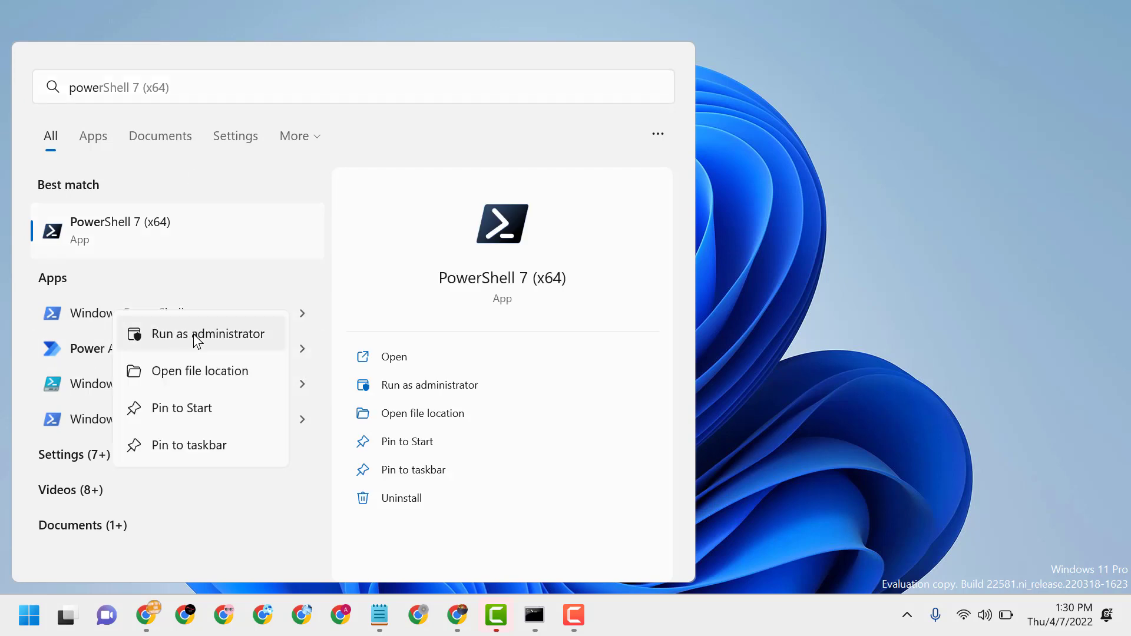
- Launch PowerShell as administrator, run 'wsl --shutdown', then 'exit' to close it
left_click(195, 334)
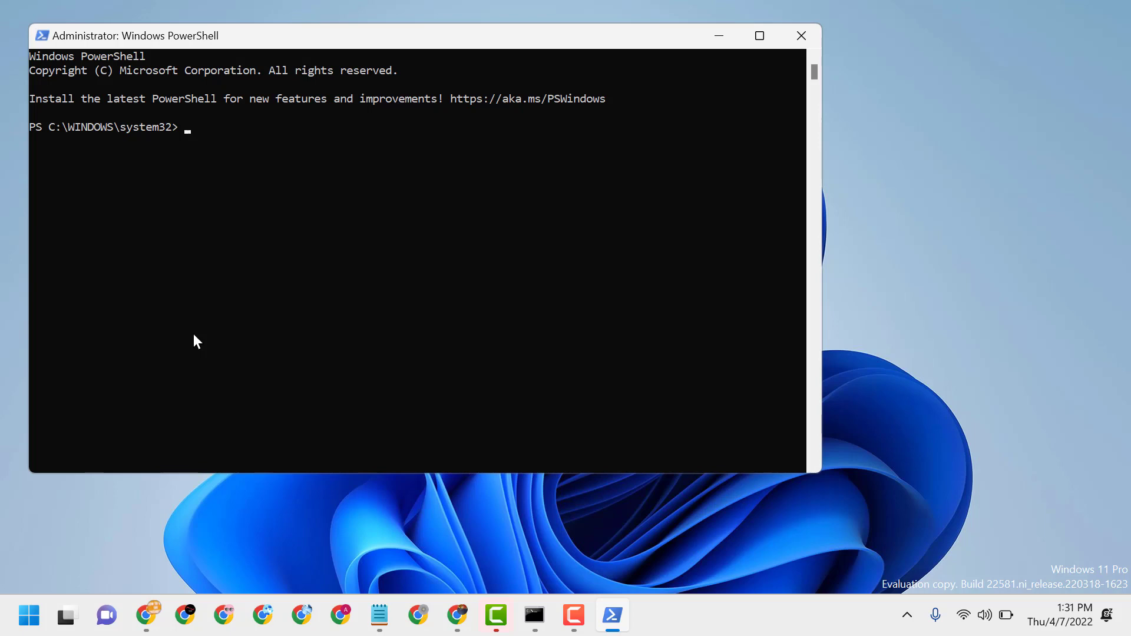
type("wsl ")
type("--")
type("shutdown")
key("Return")
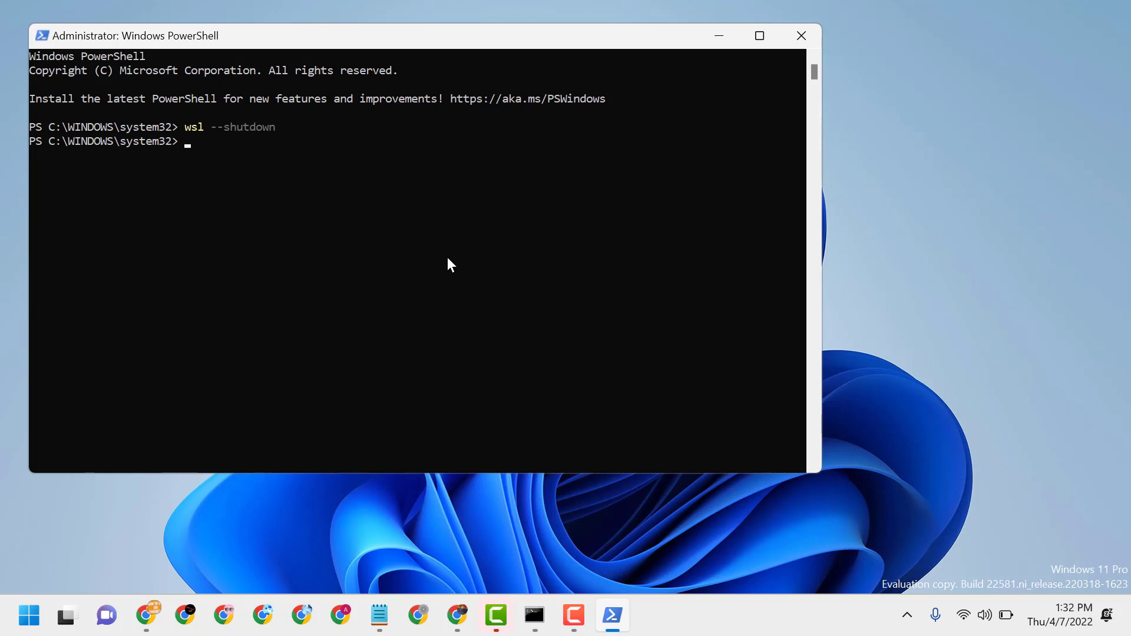
type("exit")
key("Return")
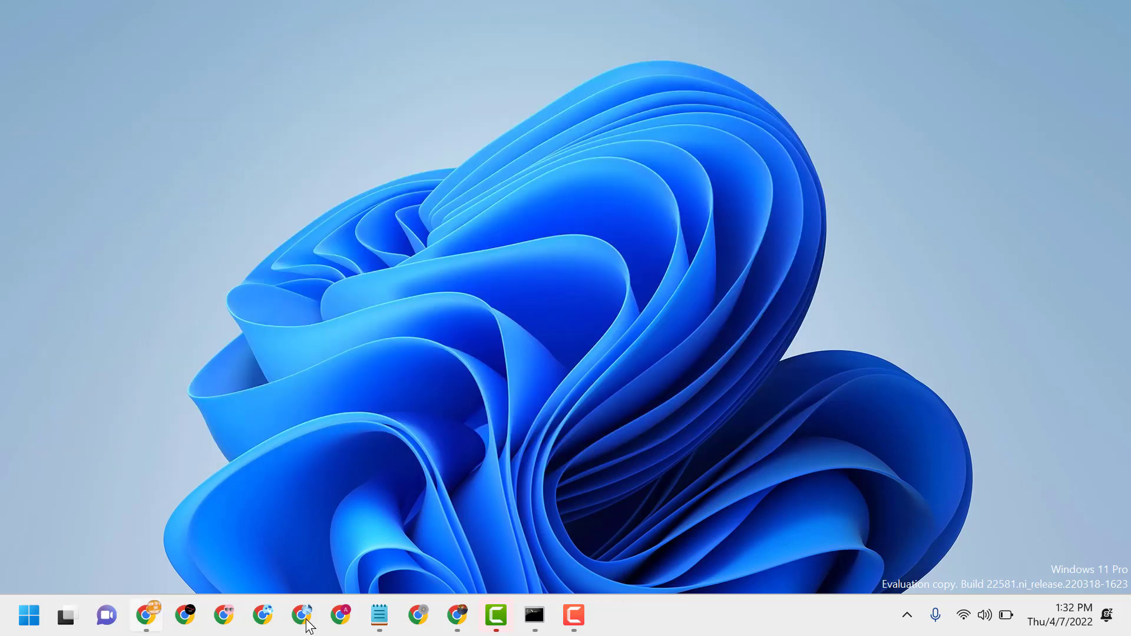
- Restore the Notepad note about fixing Vmmem high memory usage from the taskbar
left_click(380, 616)
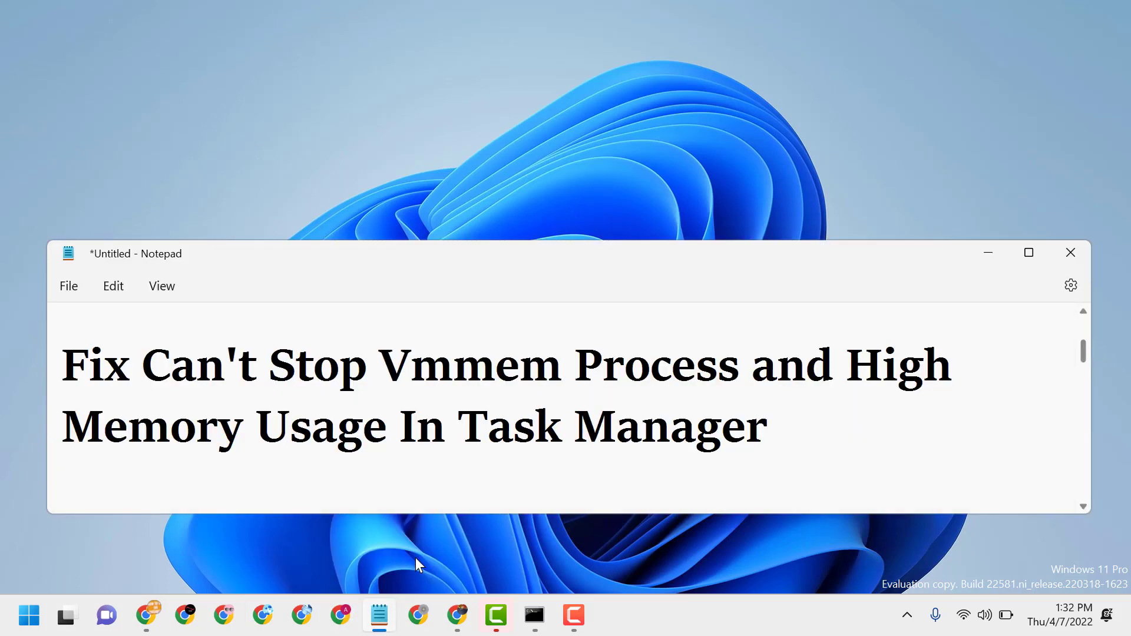